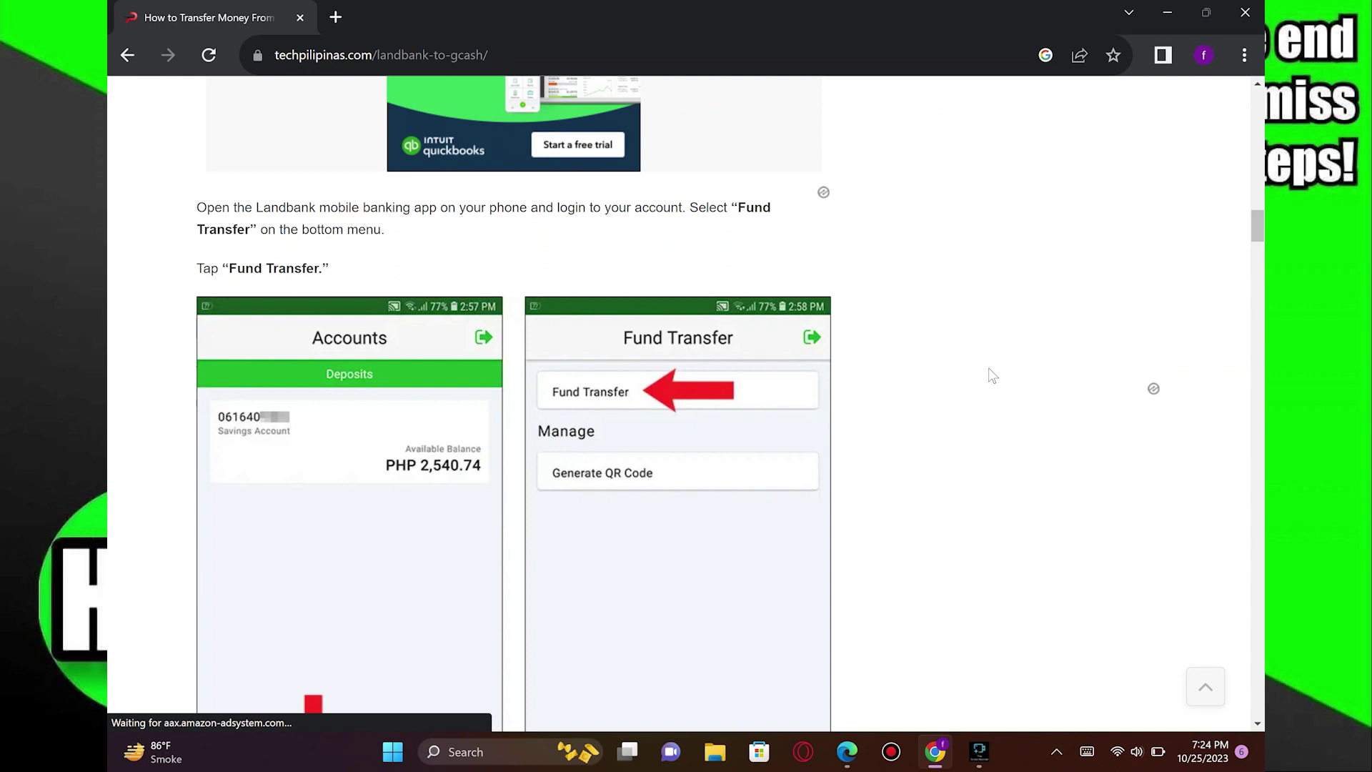
- Highlight the 'Open the Landbank app' paragraph through the Tap “Fund Transfer.” line
triple_click(413, 232)
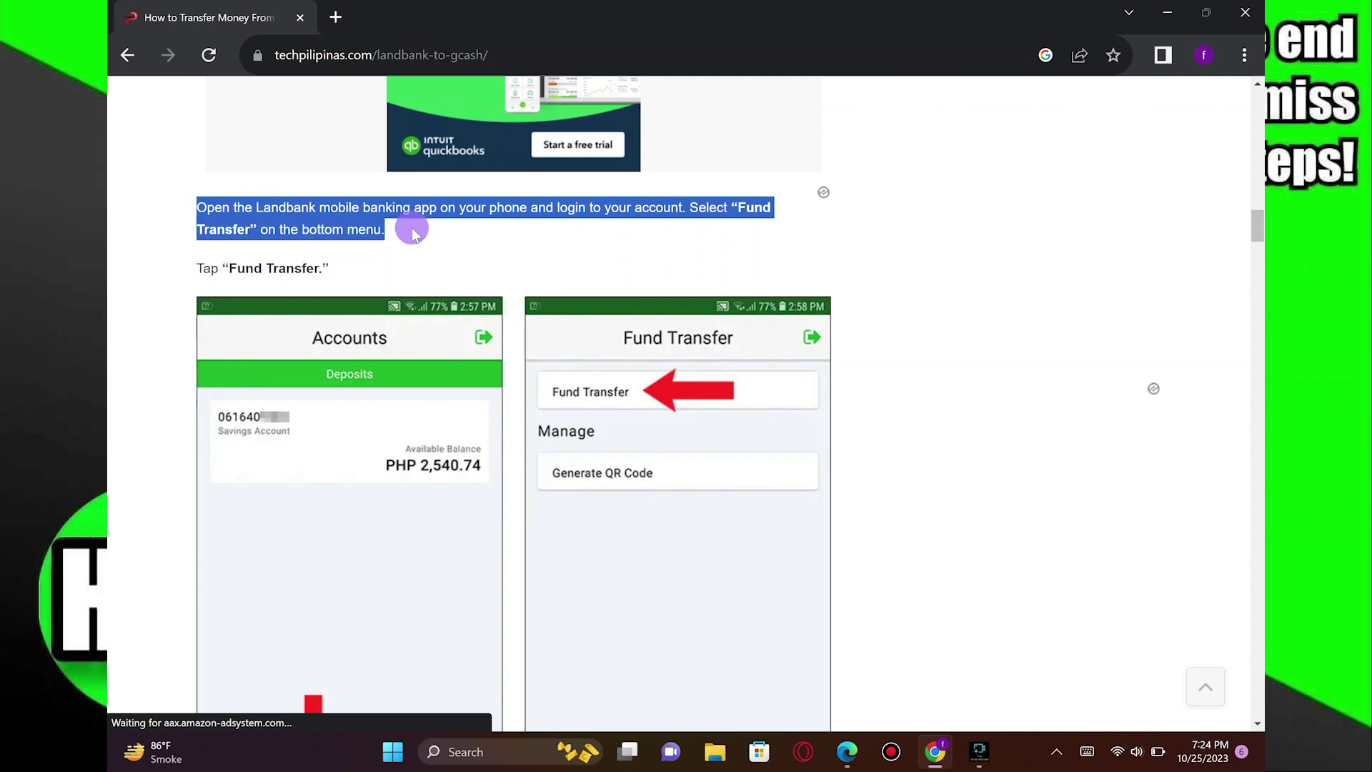
left_click_drag(410, 233, 381, 270)
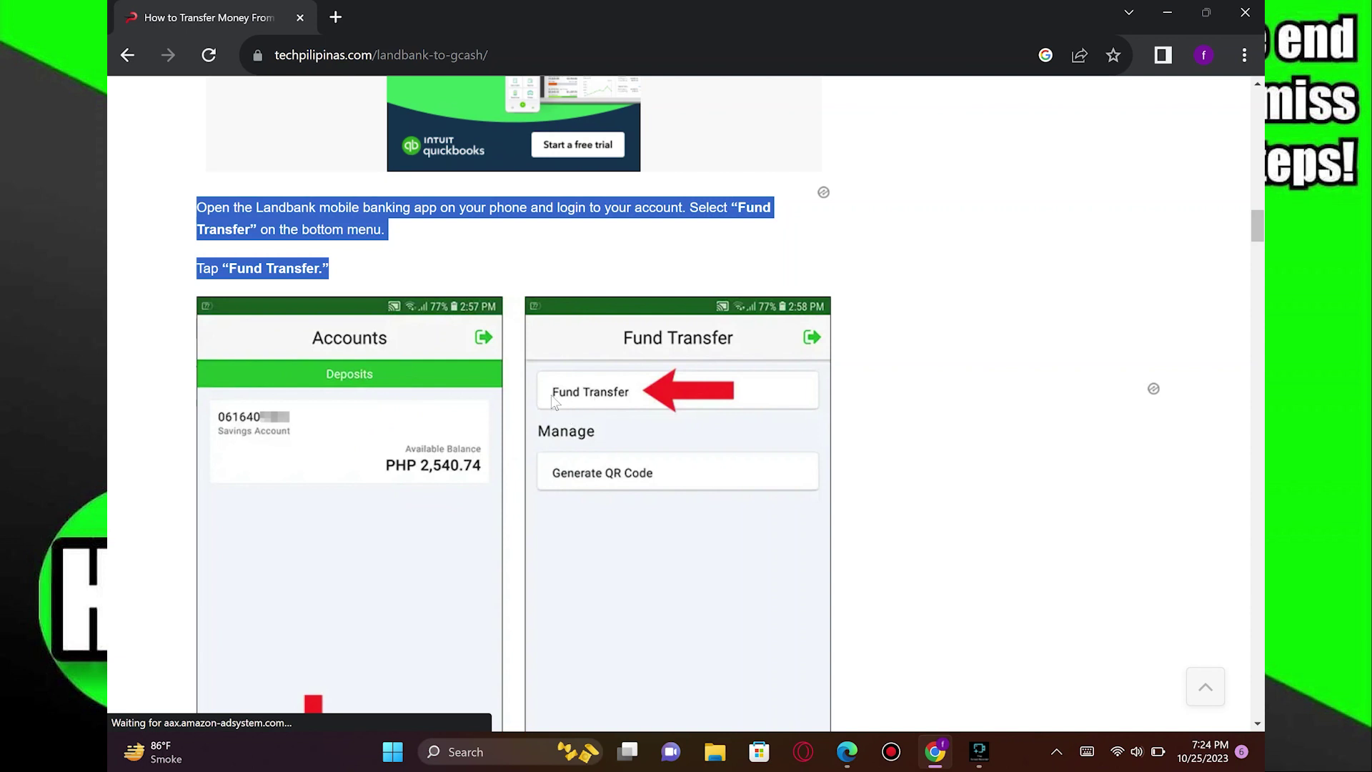
left_click(1257, 231)
left_click_drag(1258, 230, 1258, 257)
mouse_move(196, 257)
left_mouse_down()
mouse_move(535, 268)
mouse_move(638, 255)
left_mouse_up()
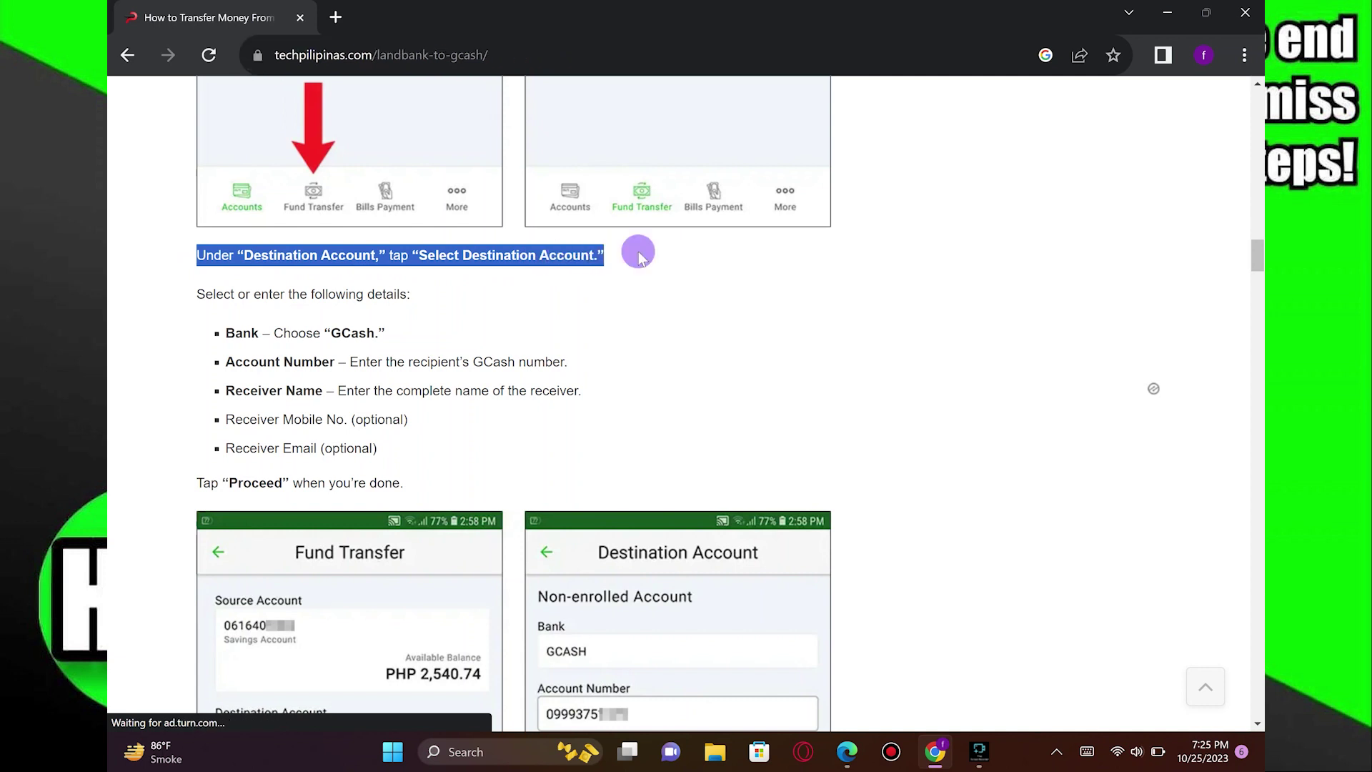
- Highlight the Destination Account step with its GCash details list and Tap “Proceed” line
left_click_drag(640, 257, 640, 258)
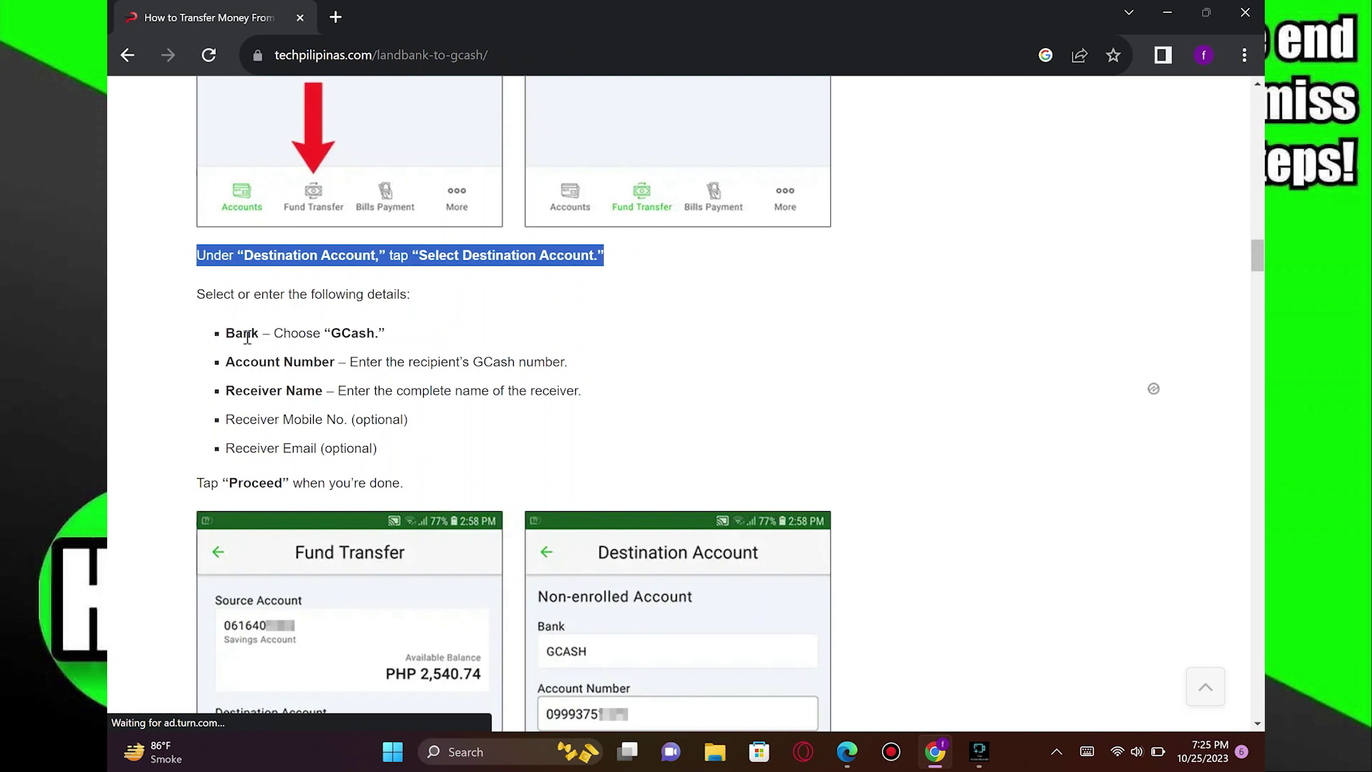
left_click_drag(220, 335, 404, 330)
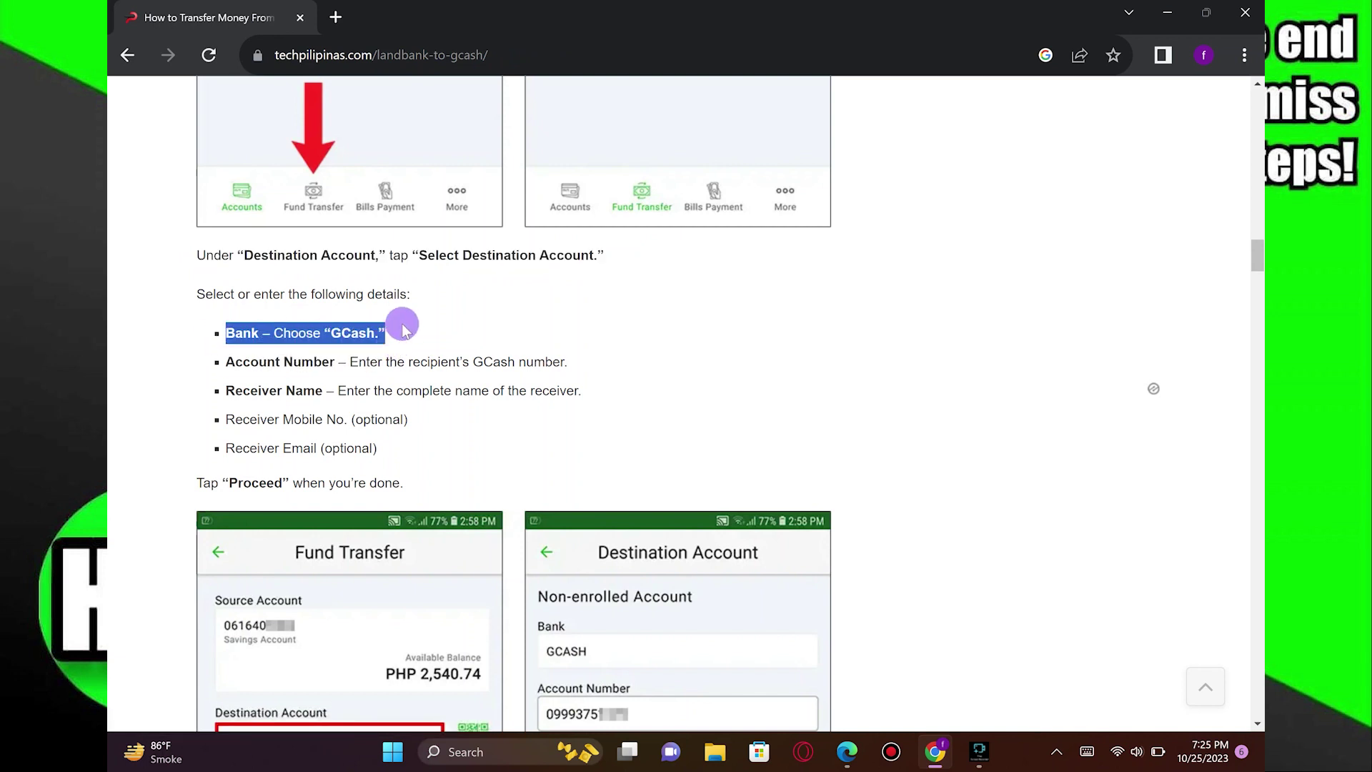
mouse_move(404, 330)
left_mouse_down()
mouse_move(377, 448)
mouse_move(463, 472)
left_mouse_up()
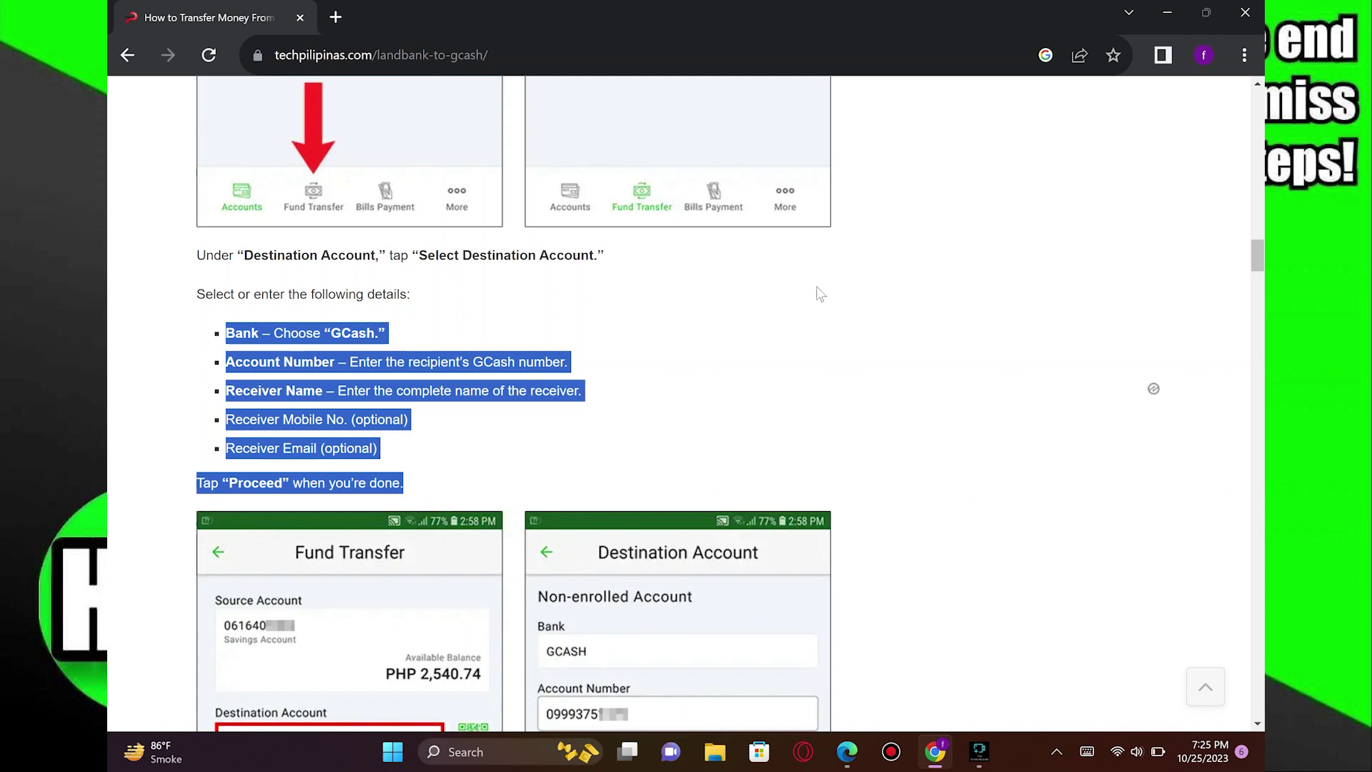
left_click_drag(1255, 256, 1255, 272)
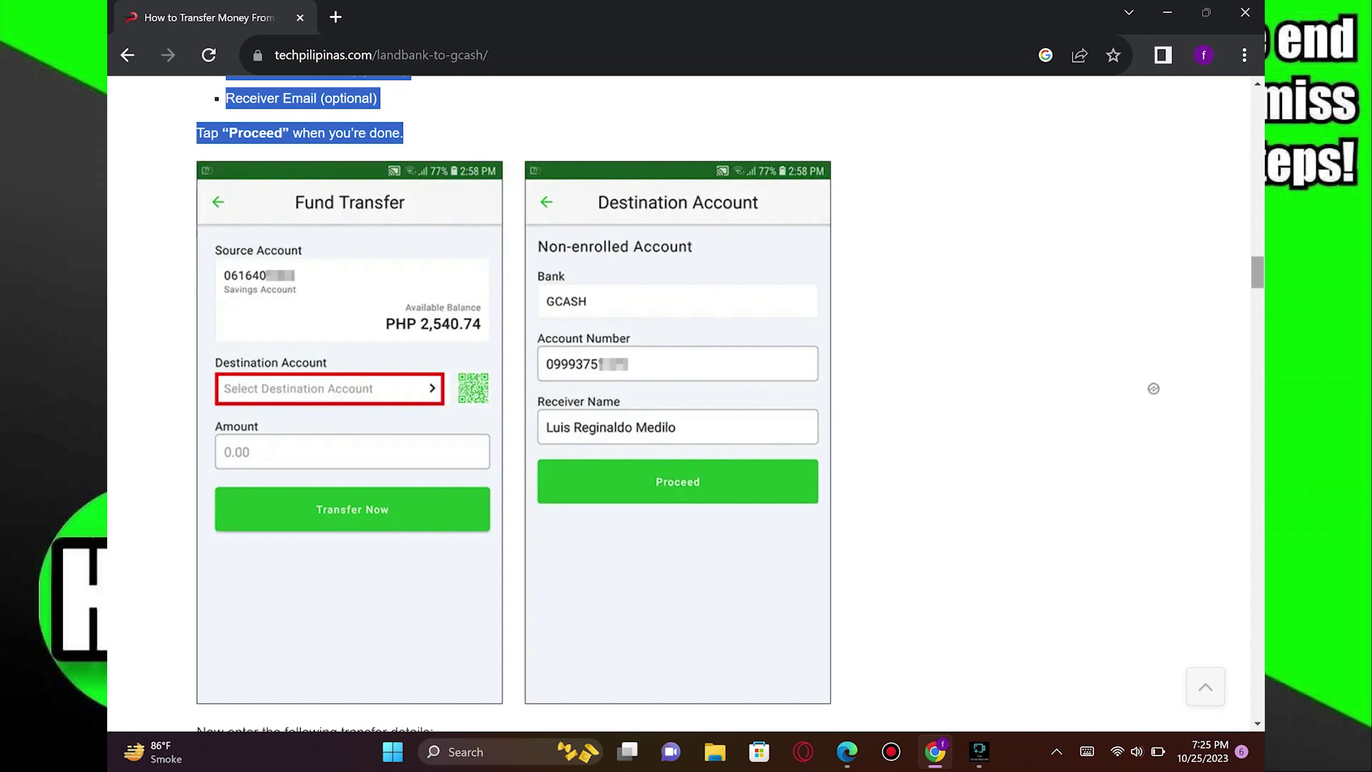
left_click_drag(1255, 269, 1256, 299)
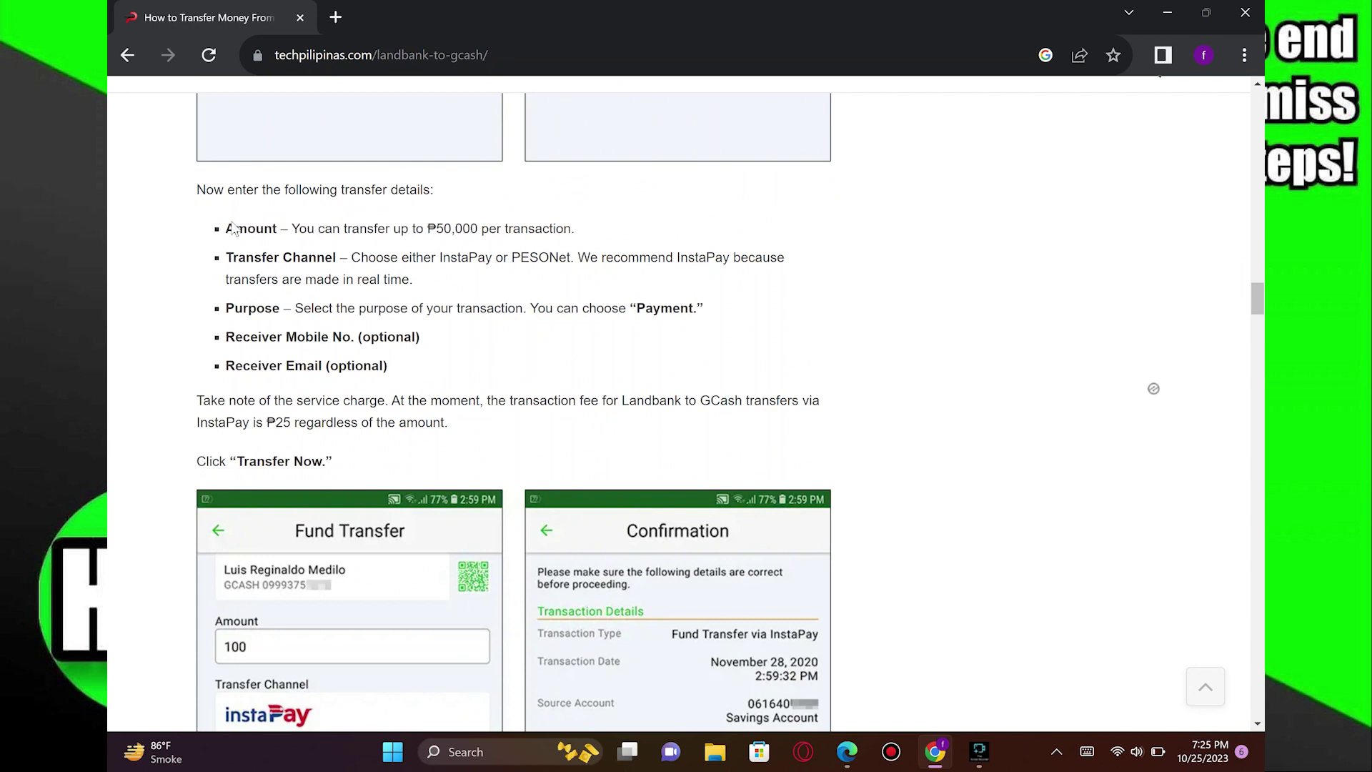
- Highlight the ₱25 InstaPay service-charge note through the Click “Transfer Now.” line
left_click_drag(197, 400, 465, 429)
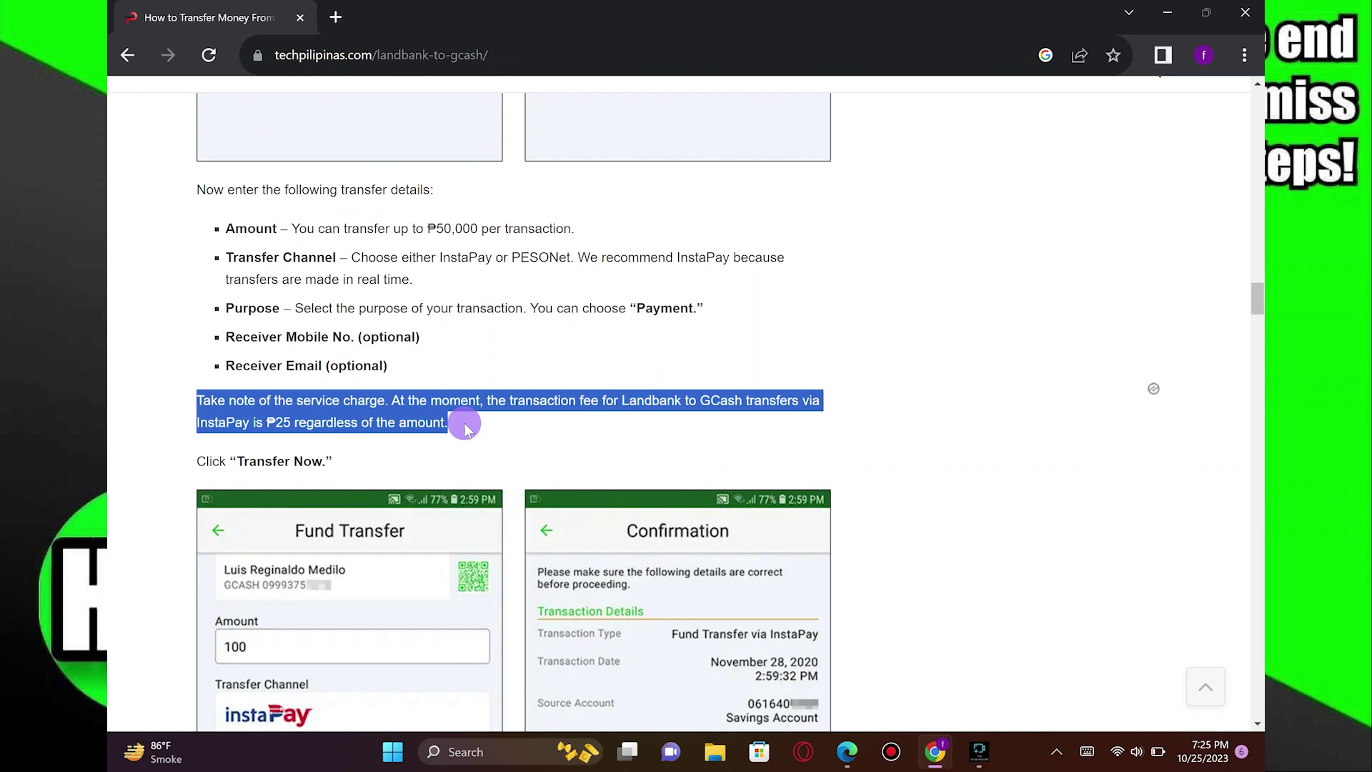
left_click_drag(465, 429, 448, 459)
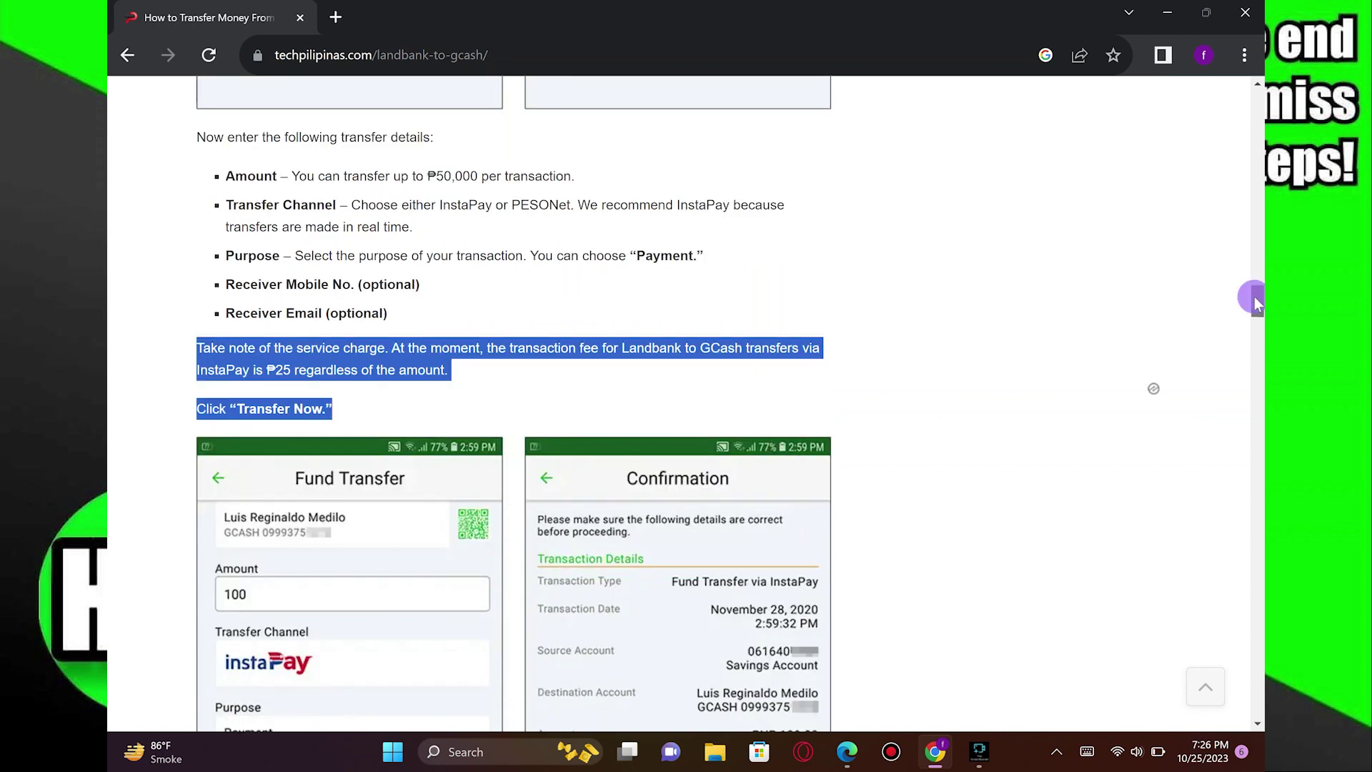
left_click_drag(1257, 297, 1256, 333)
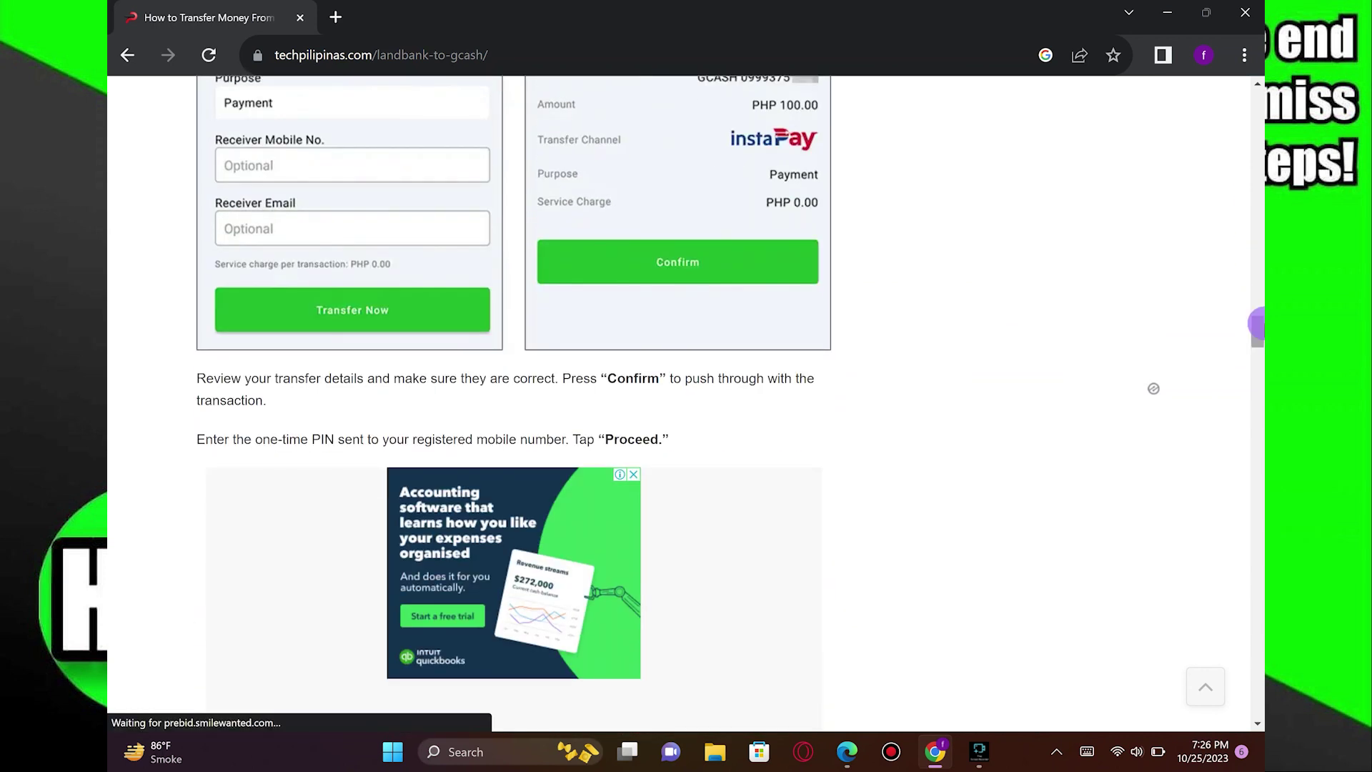
- Highlight 'Review your transfer details…' through the one-time PIN Tap “Proceed.” step
mouse_move(195, 373)
left_mouse_down()
mouse_move(348, 414)
mouse_move(729, 445)
left_mouse_up()
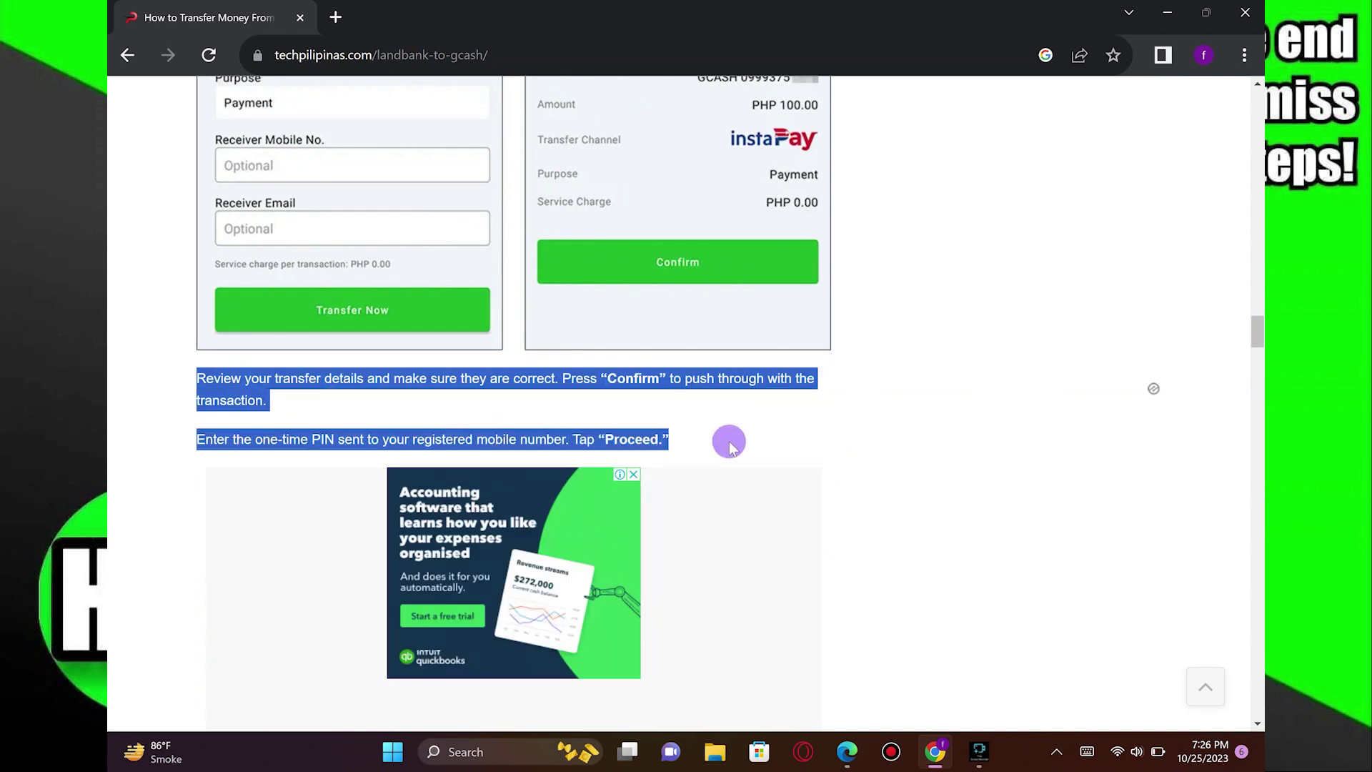
scroll(729, 443, "down", 6)
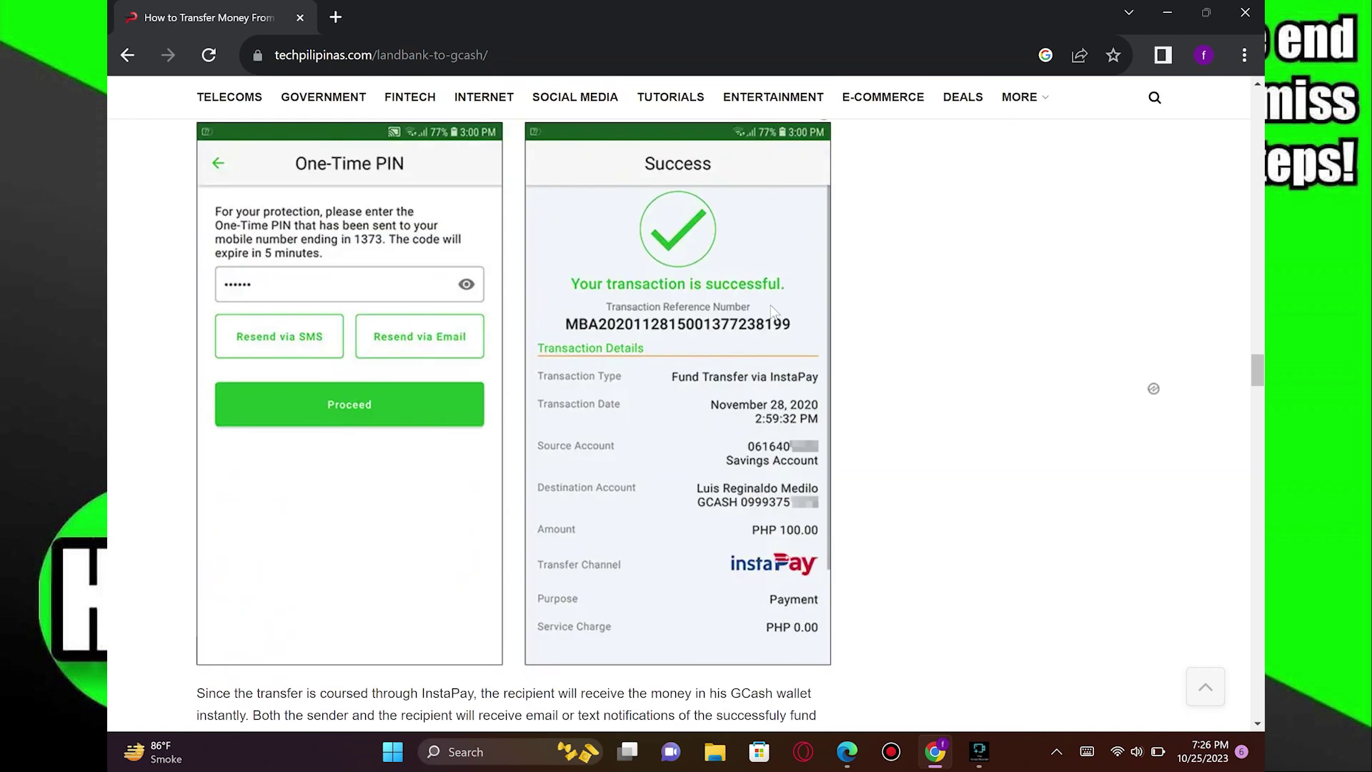